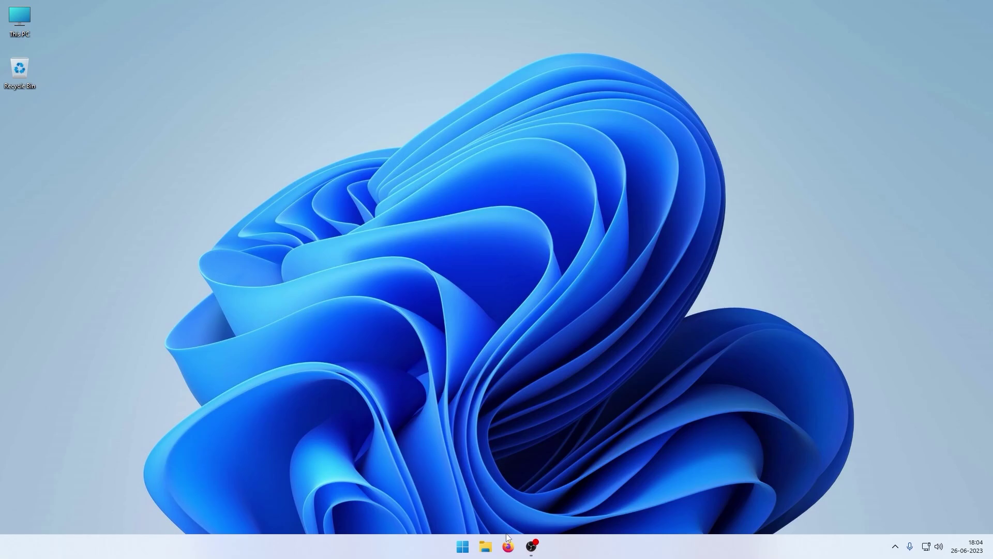
# Open Firefox, search Google for "discord" and go to the official Discord website.
pyautogui.click(508, 547)
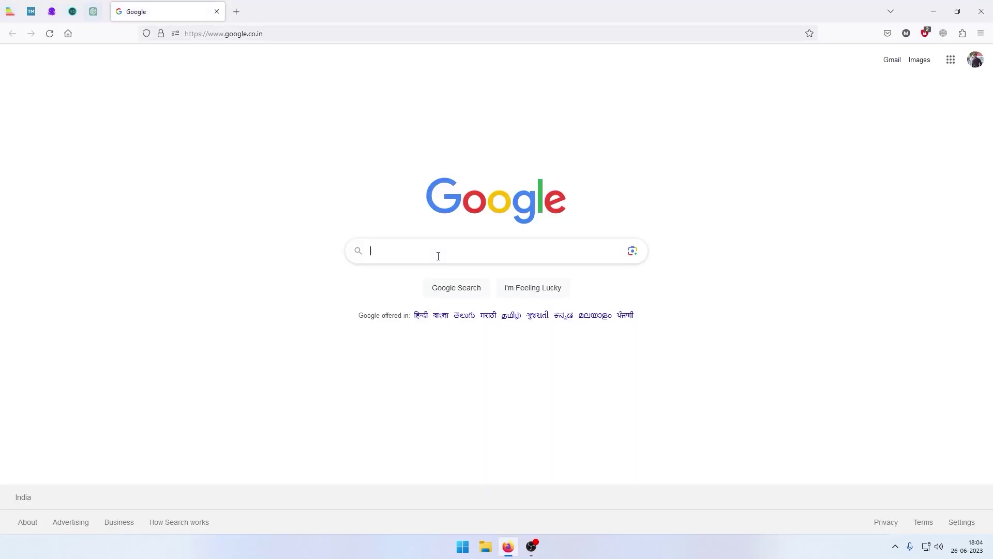
pyautogui.write('di')
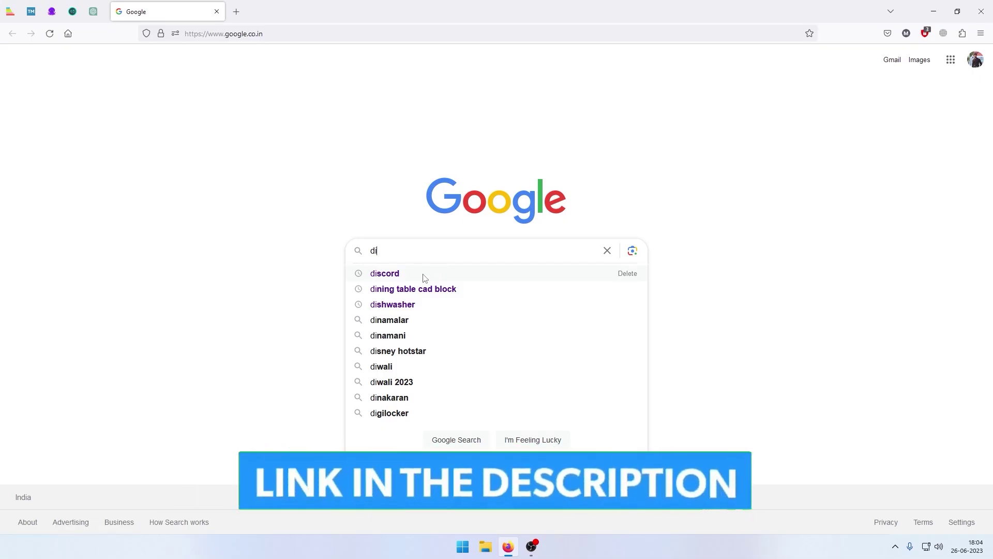
pyautogui.click(424, 277)
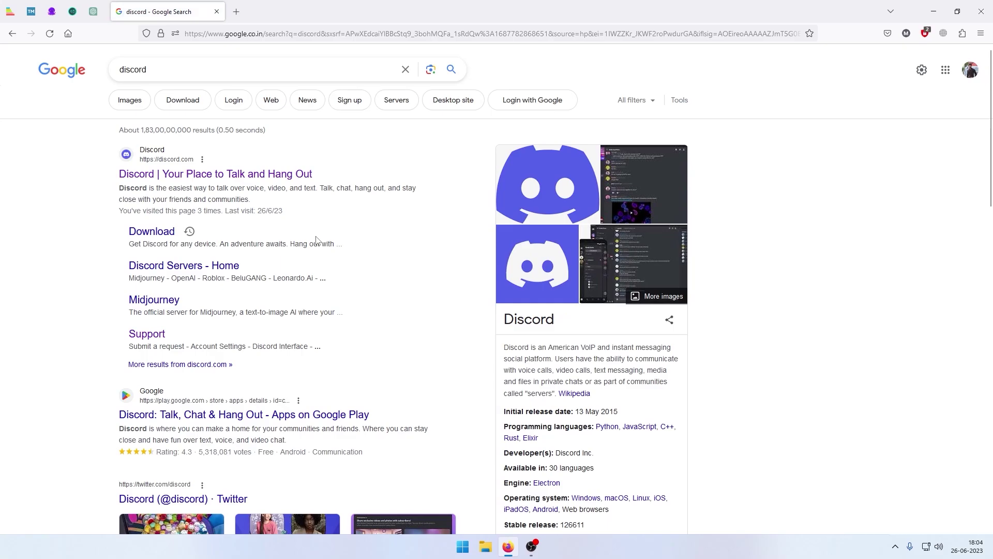
pyautogui.click(243, 172)
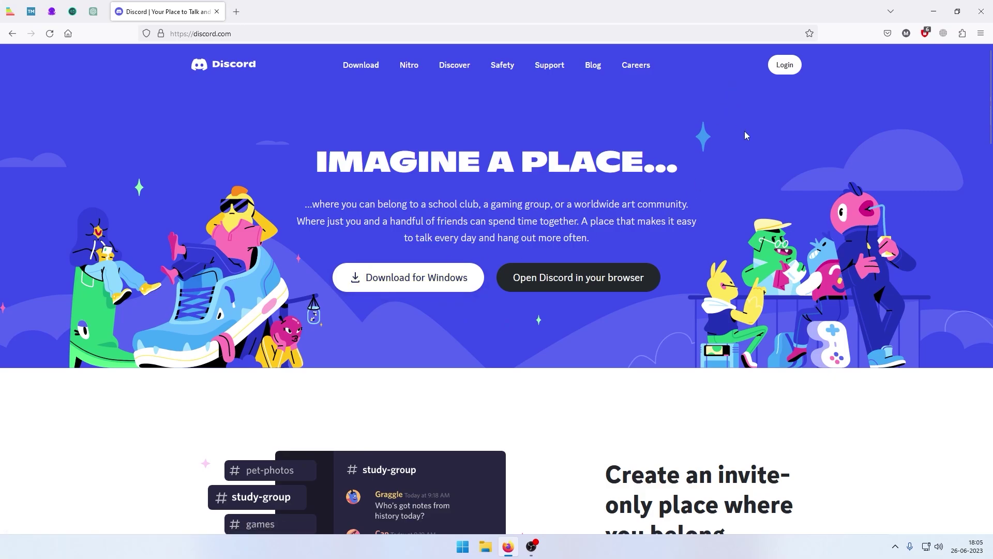
pyautogui.click(784, 65)
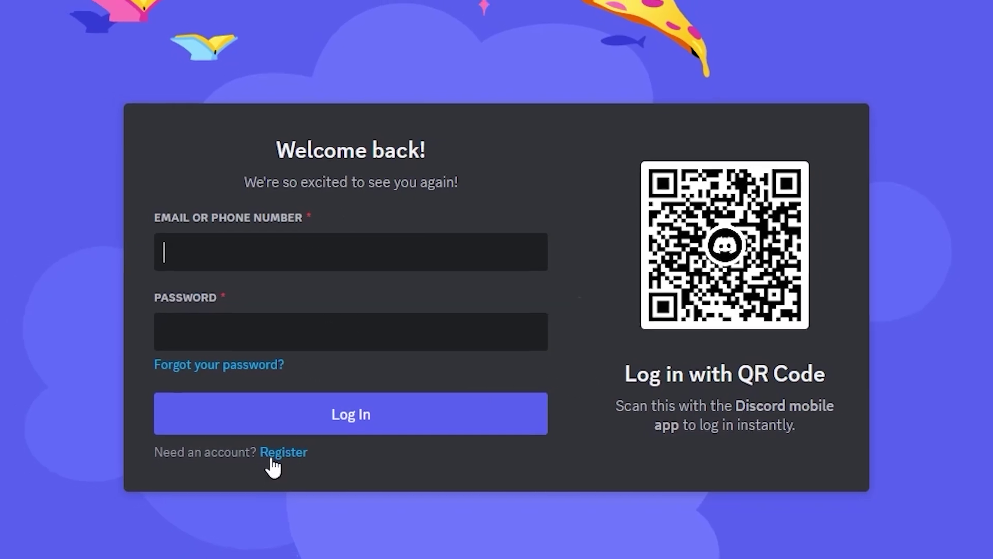
pyautogui.click(275, 458)
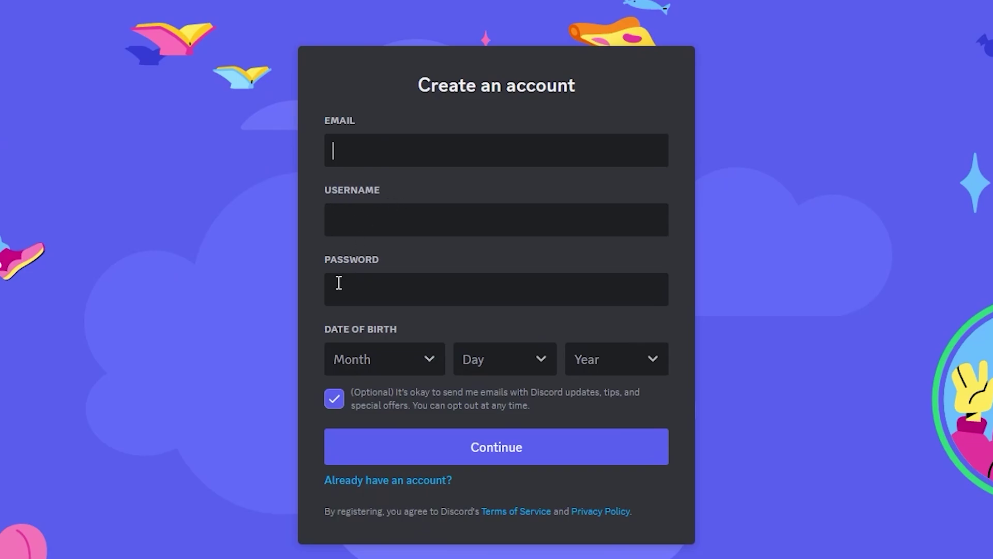
pyautogui.click(386, 147)
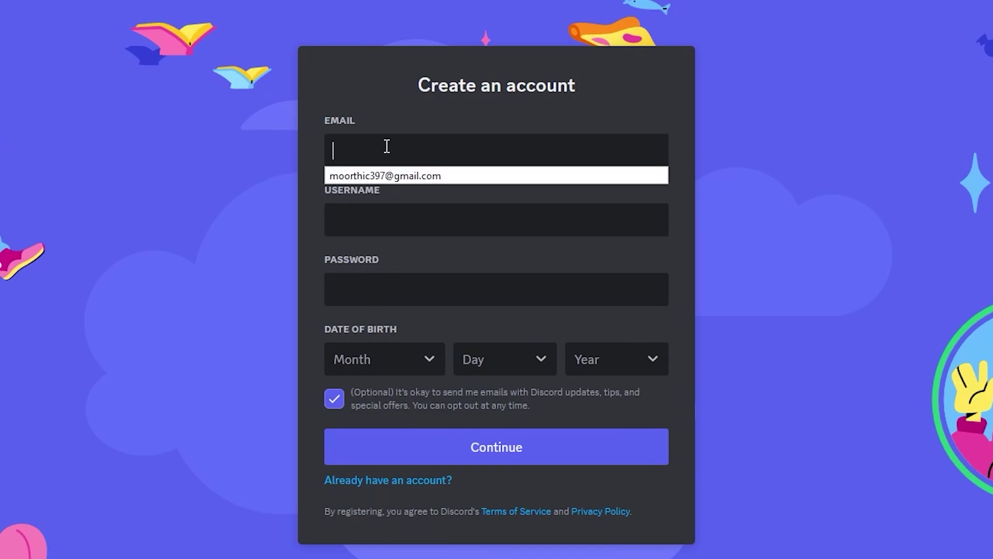
pyautogui.click(261, 102)
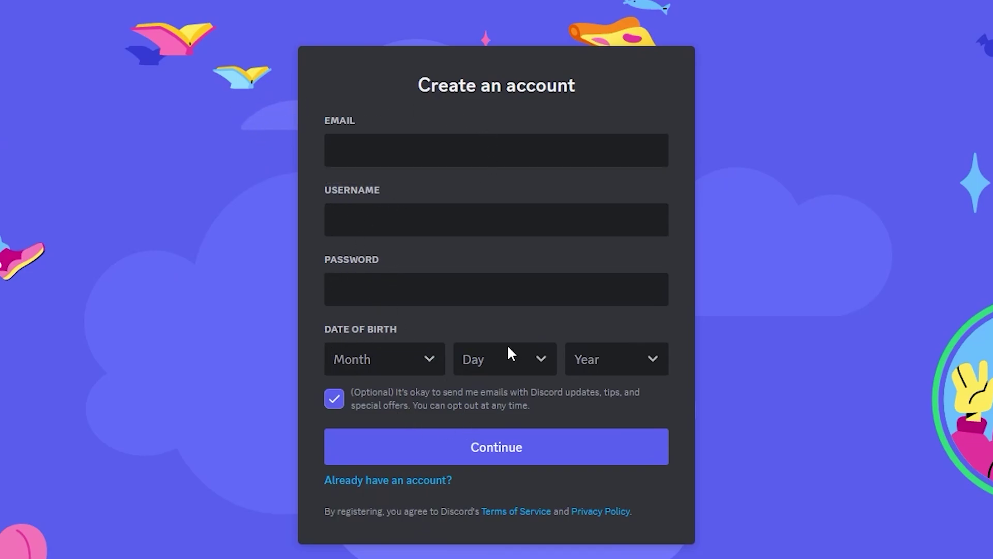
pyautogui.click(395, 151)
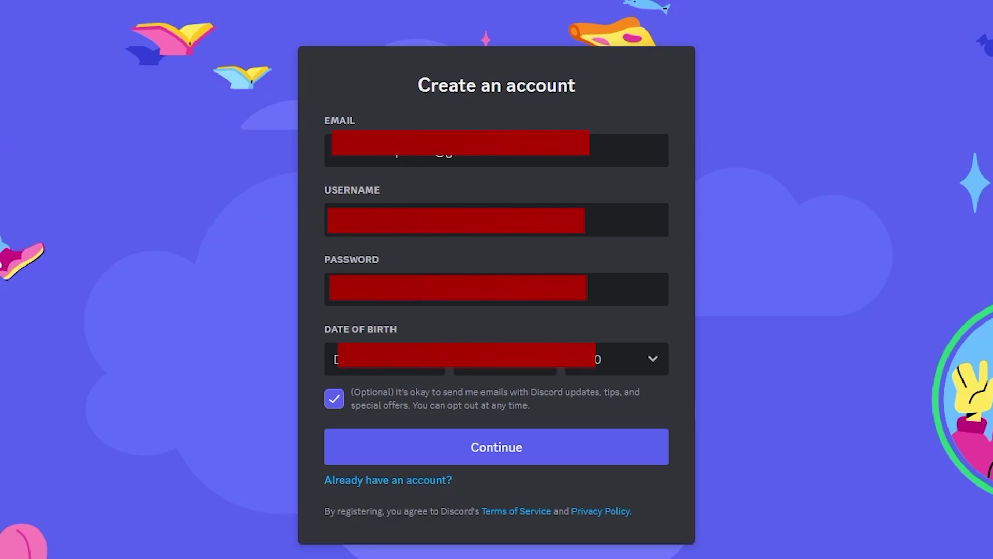
# Opt out of emails with Discord updates, tips and special offers, and submit the registration.
pyautogui.click(338, 401)
pyautogui.click(337, 402)
pyautogui.click(338, 403)
pyautogui.click(337, 402)
pyautogui.click(339, 404)
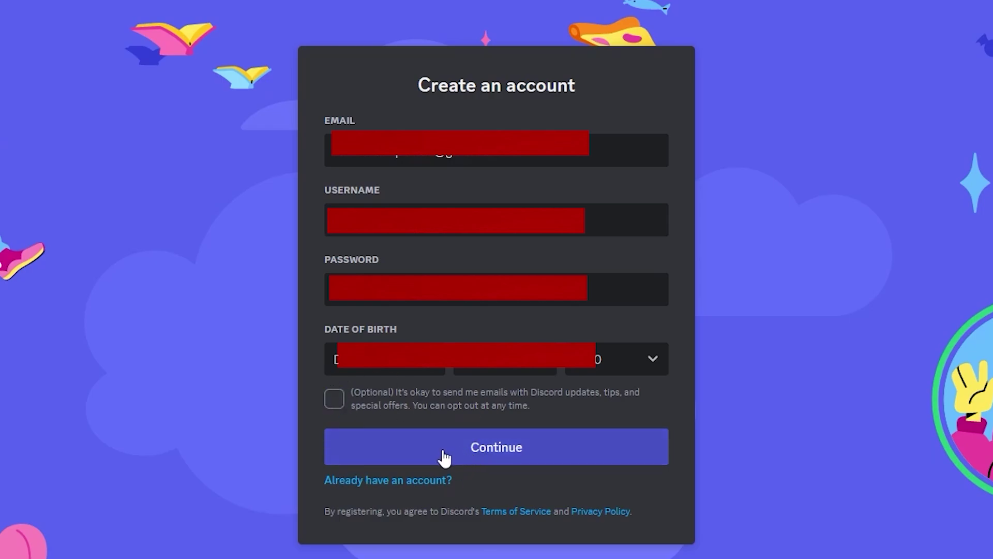
pyautogui.click(498, 448)
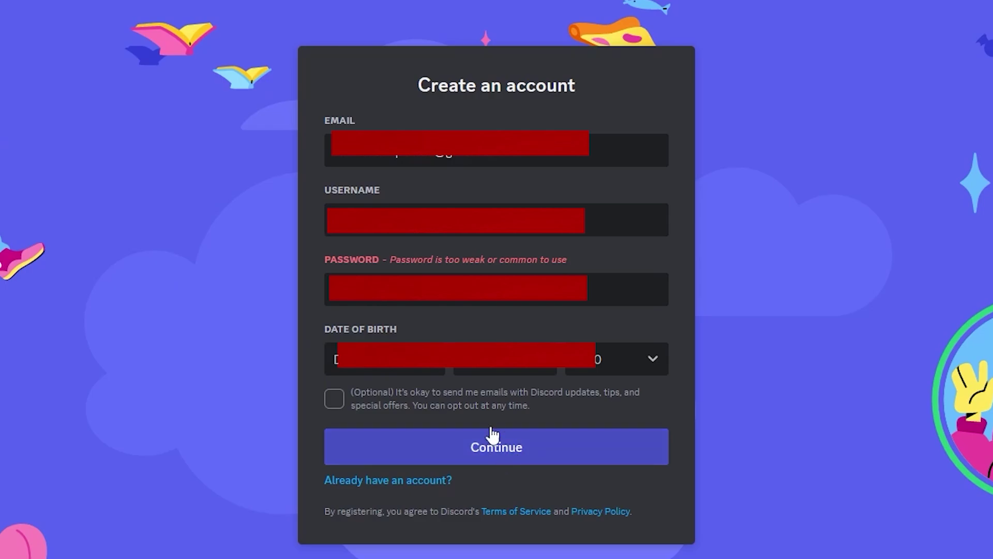
# Replace the account password with a stronger one and resubmit the registration.
pyautogui.click(458, 289)
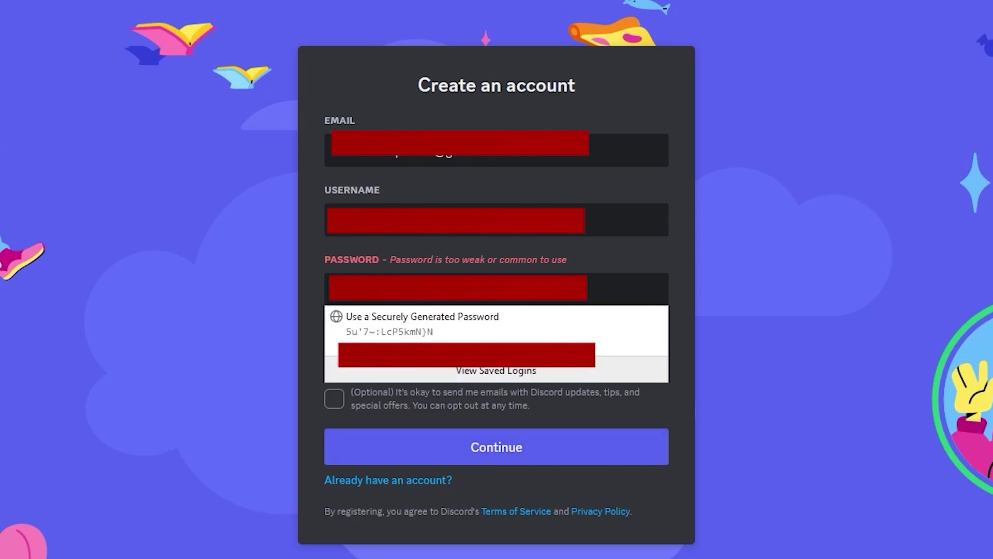
pyautogui.click(924, 259)
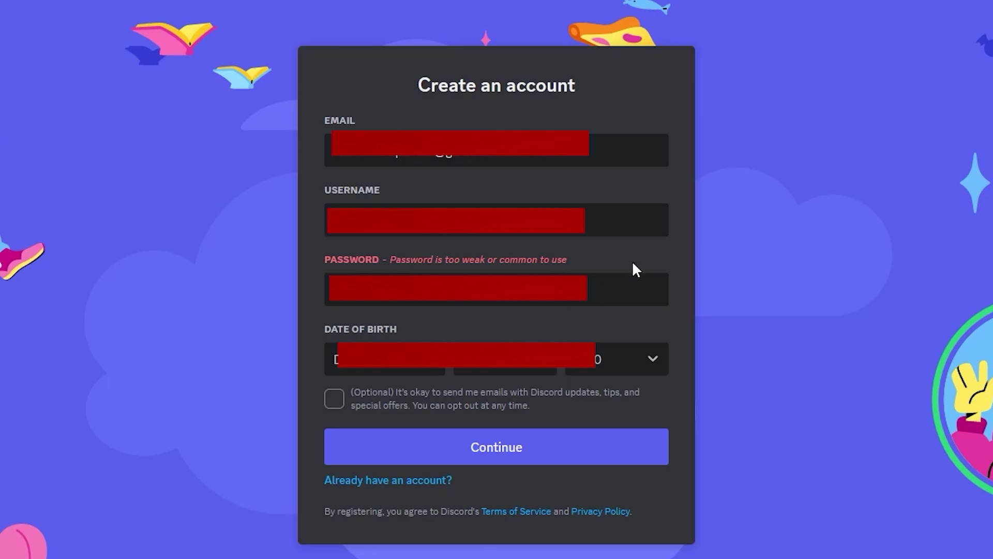
pyautogui.click(547, 303)
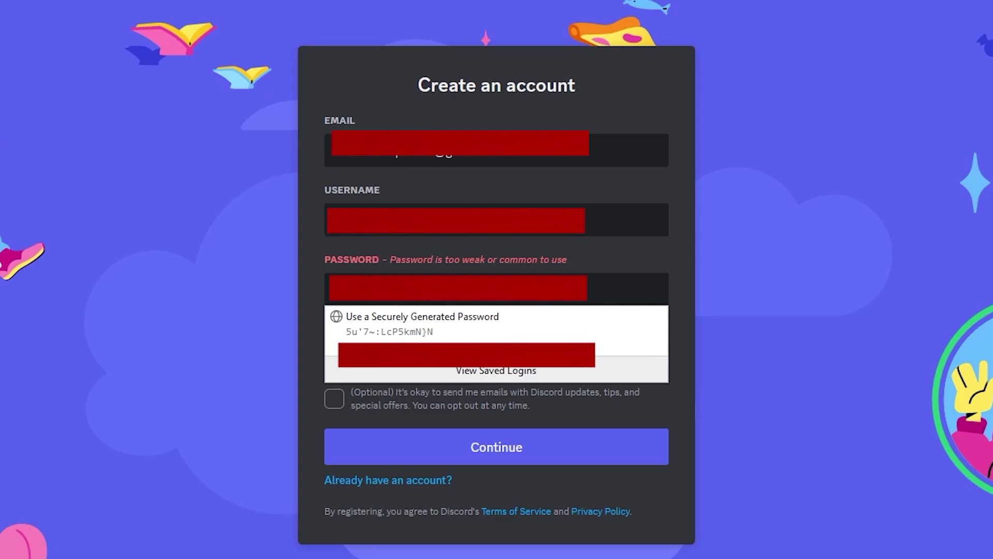
pyautogui.click(403, 449)
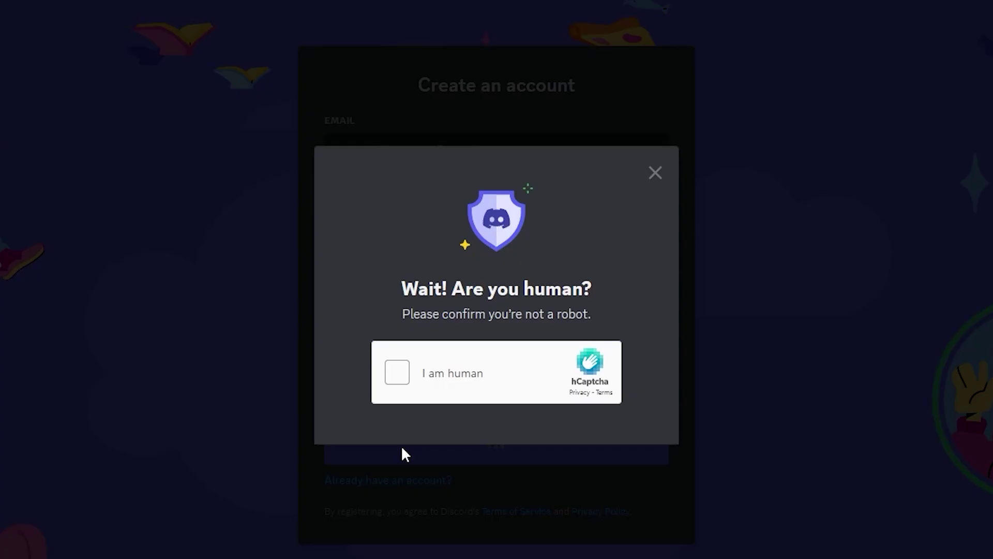
# Complete the human verification by selecting every image that contains something to drink.
pyautogui.click(412, 378)
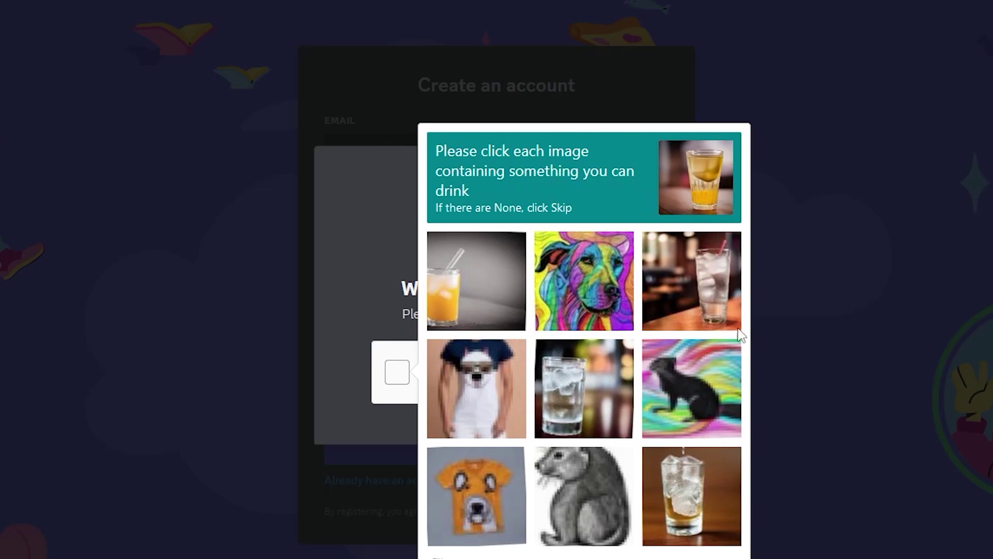
pyautogui.click(708, 293)
pyautogui.click(600, 385)
pyautogui.click(466, 267)
pyautogui.click(692, 517)
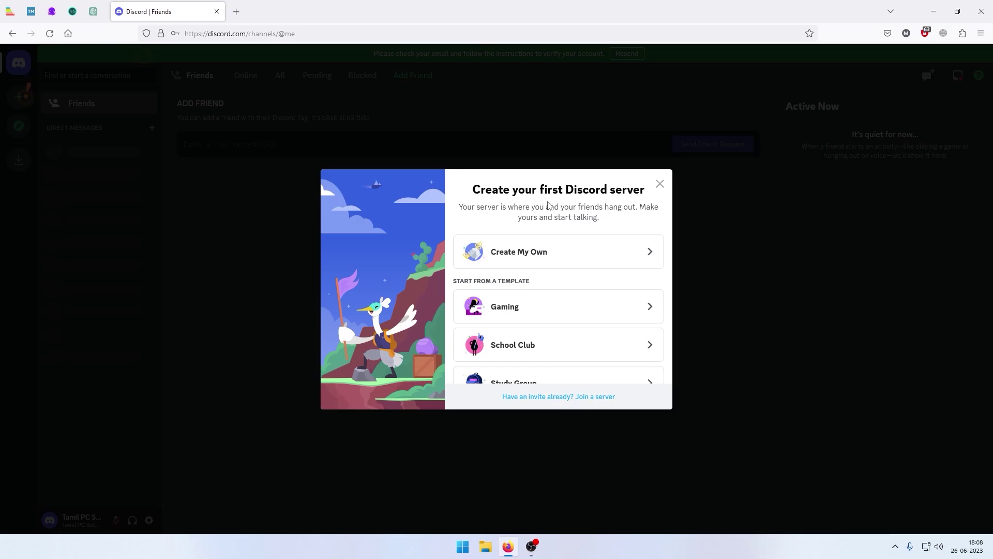
# Dismiss the prompt to create a first server, and view the account's profile card.
pyautogui.click(660, 184)
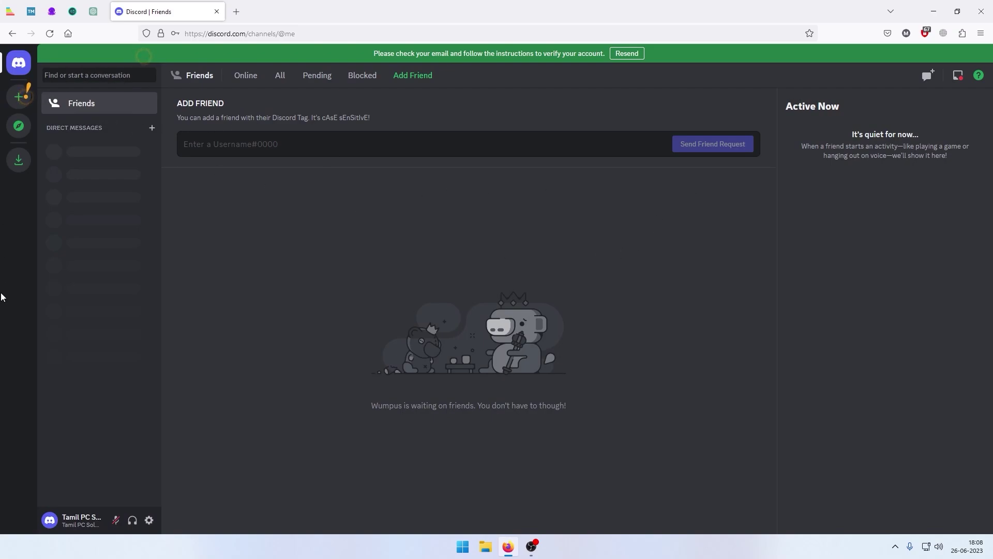
pyautogui.click(81, 523)
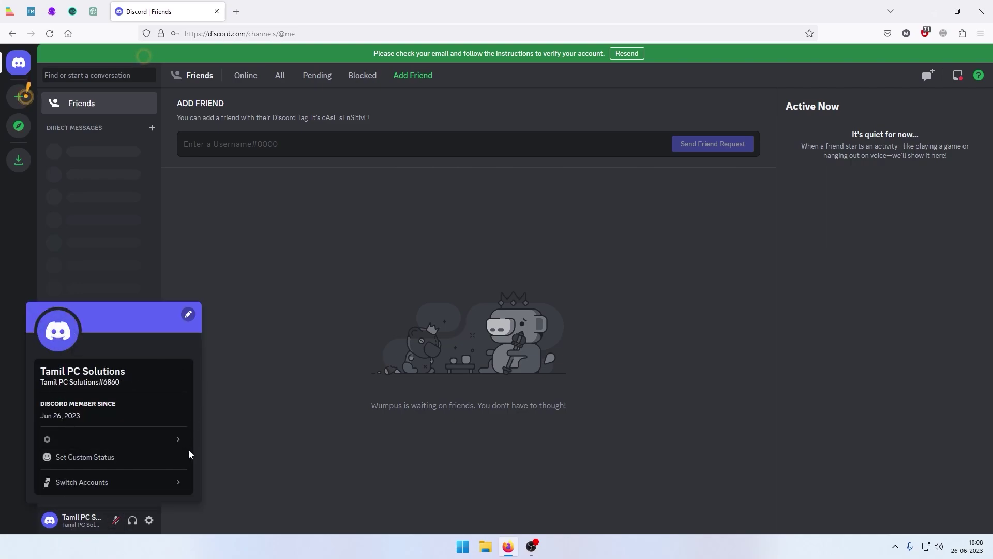
pyautogui.click(299, 395)
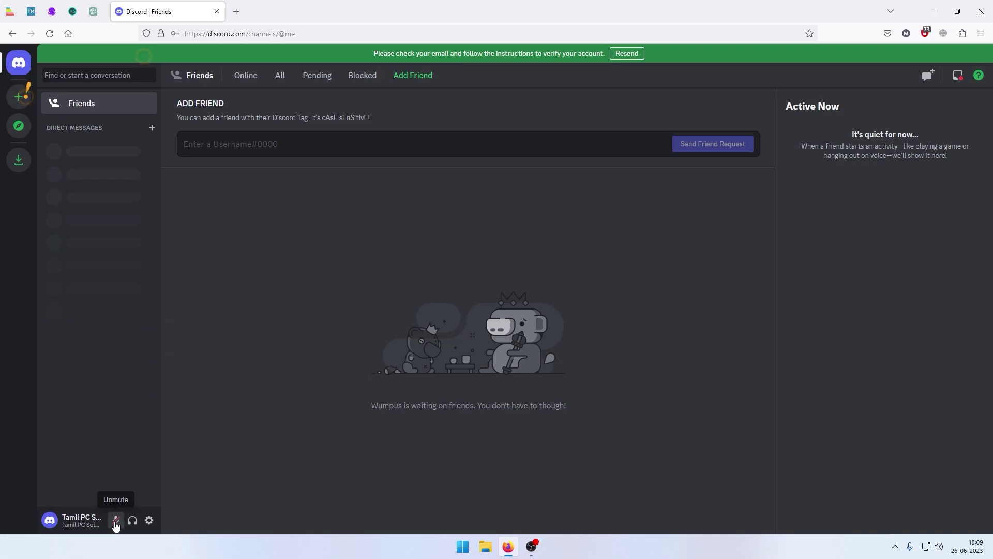
# Try out the account's microphone mute and deafen toggles.
pyautogui.click(116, 521)
pyautogui.click(131, 522)
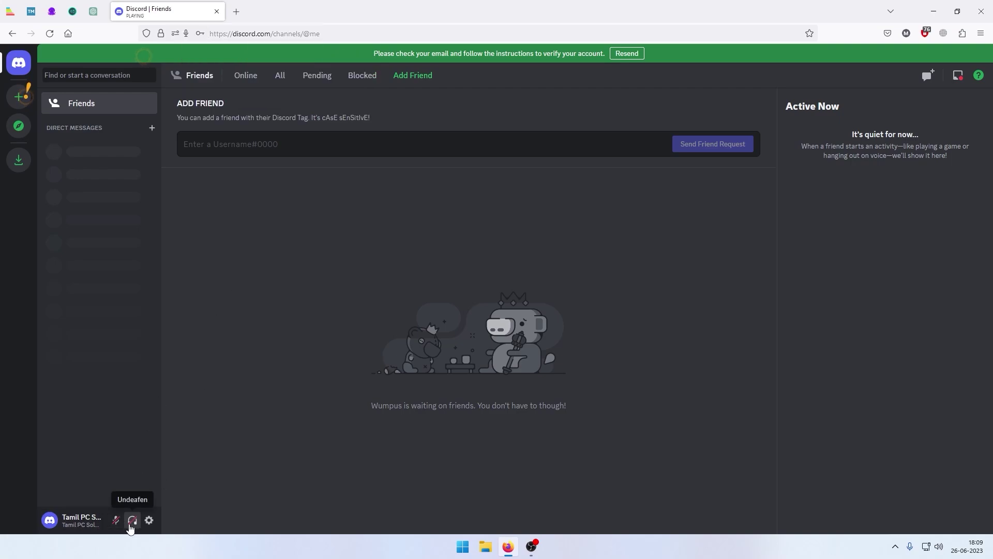
pyautogui.click(132, 522)
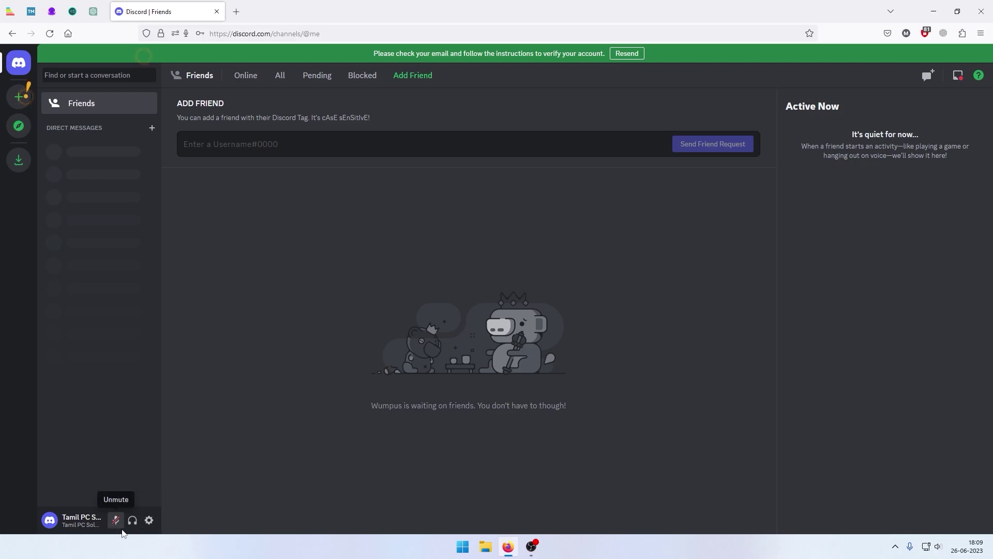
# Open the user settings and verify the account's email address through the verification email from Discord.
pyautogui.click(150, 520)
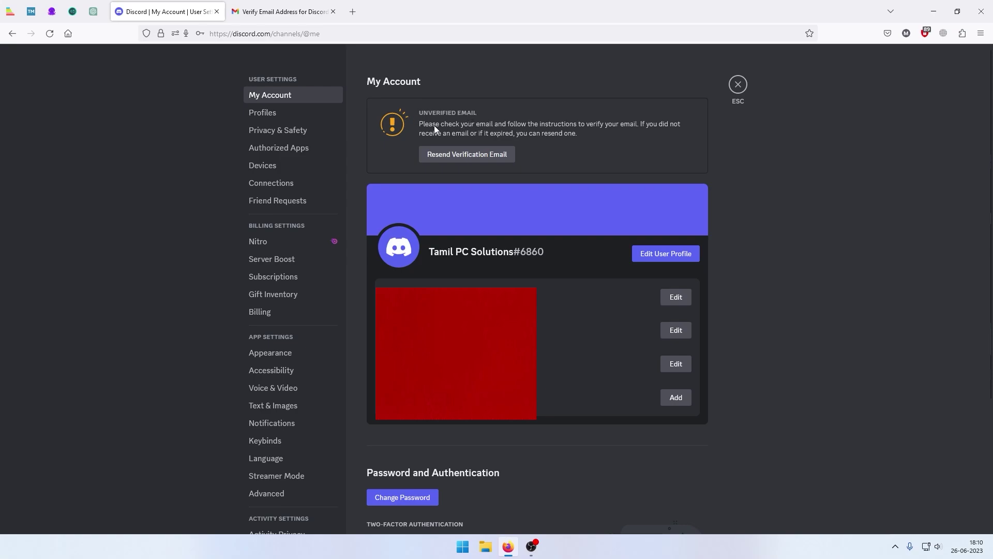
pyautogui.click(282, 12)
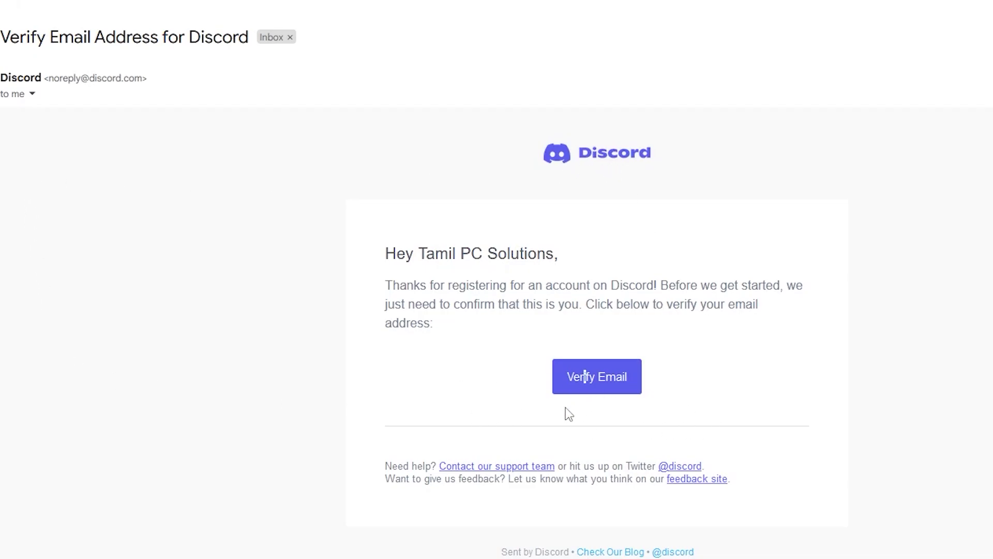
pyautogui.click(607, 380)
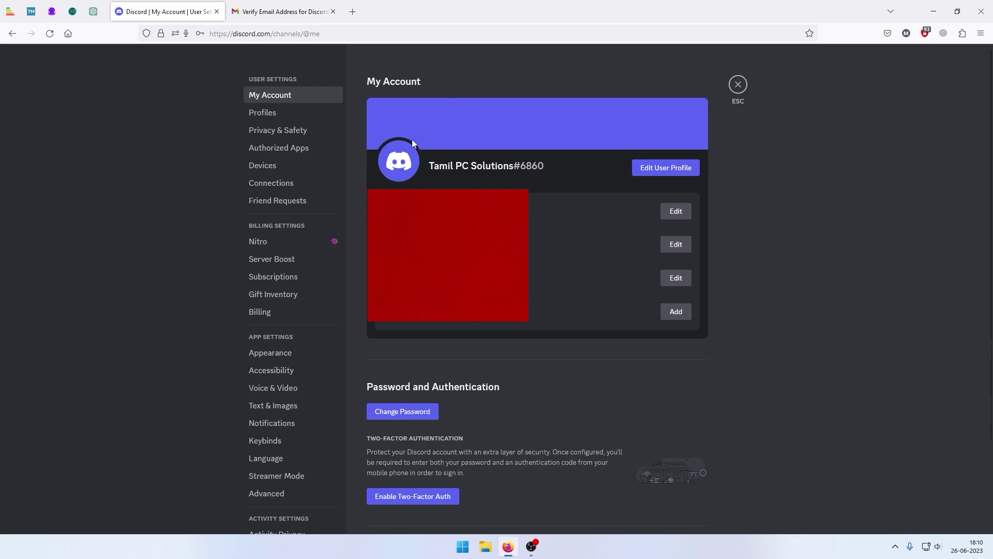
# Review the My Account settings, and examine the display name and username in the user profile preview.
pyautogui.scroll(-2, 538, 207)
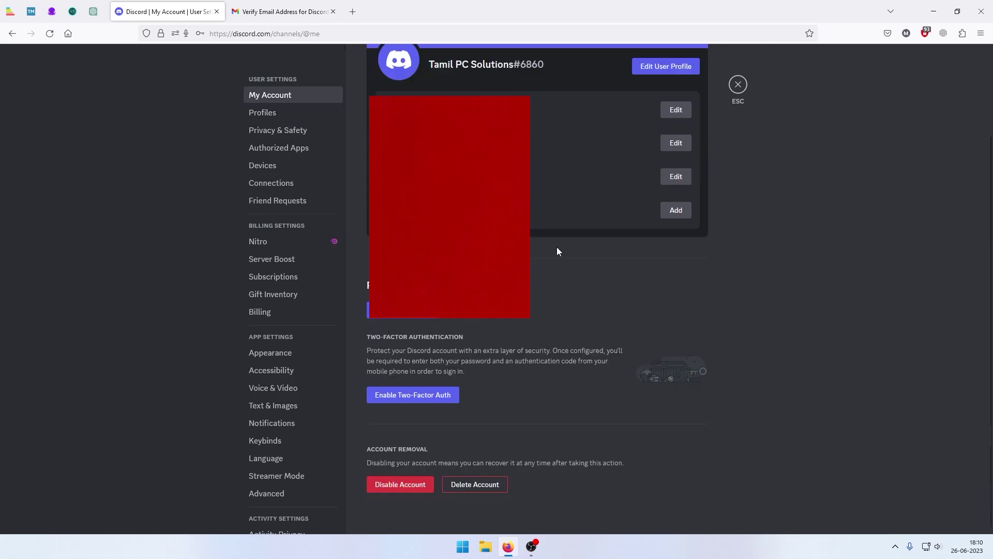
pyautogui.scroll(2, 557, 252)
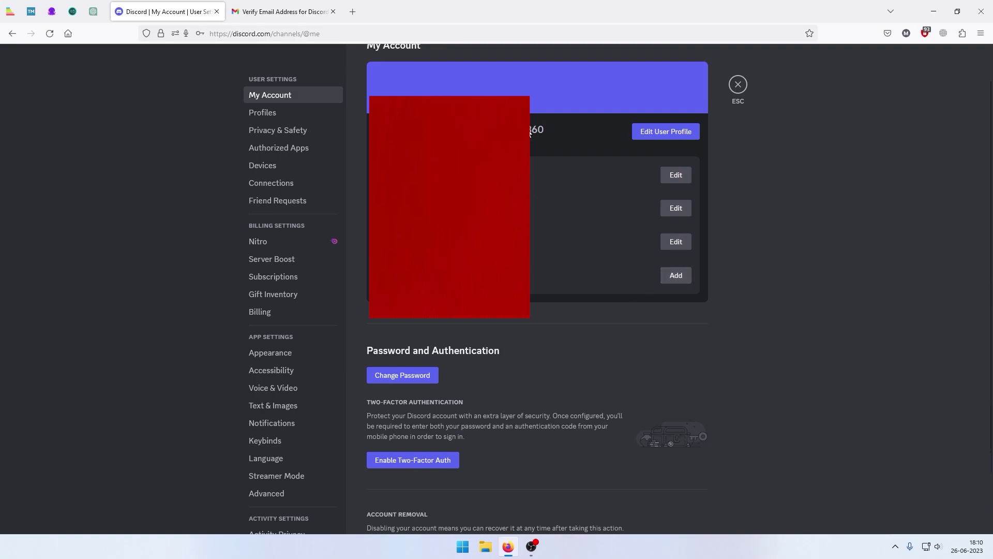
pyautogui.click(296, 114)
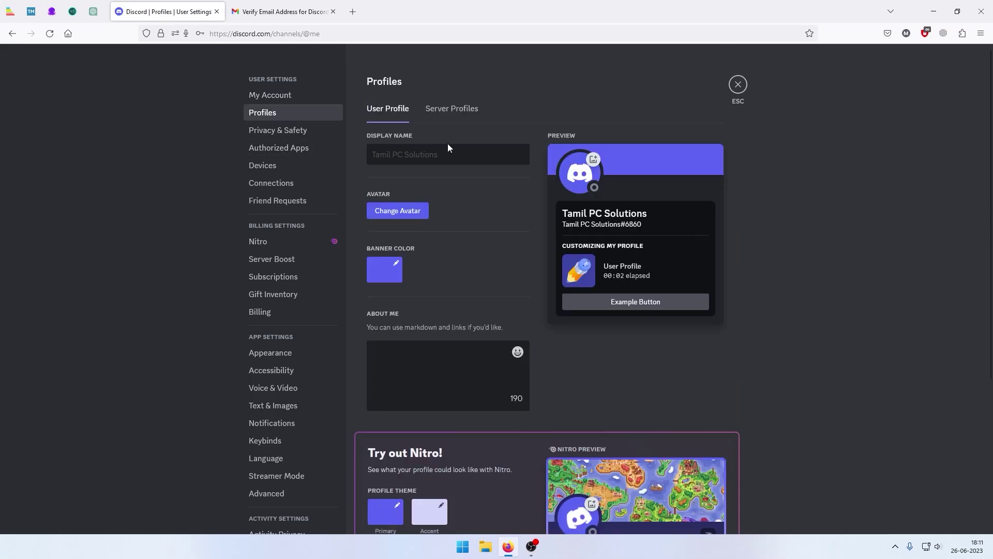
pyautogui.moveTo(568, 213); pyautogui.dragTo(649, 216)
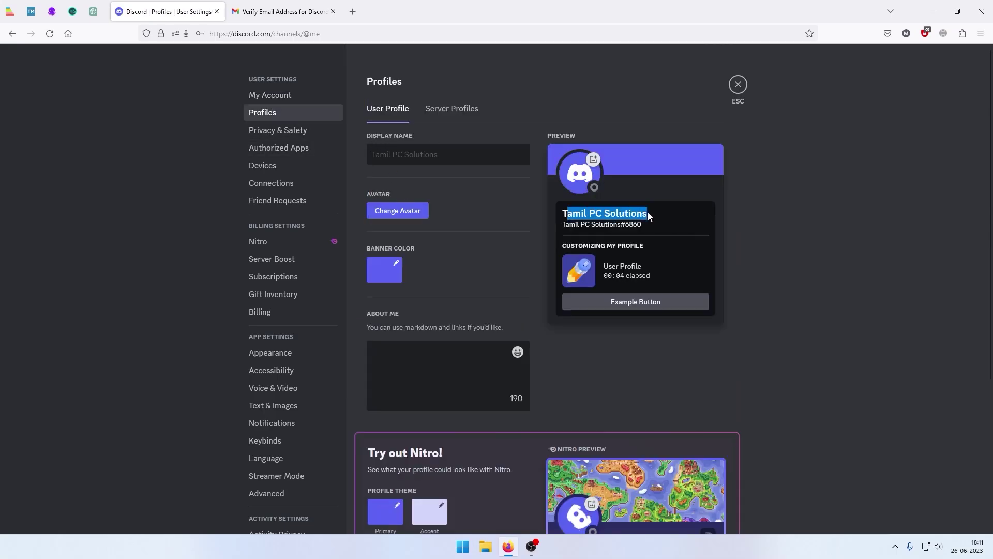
pyautogui.click(414, 162)
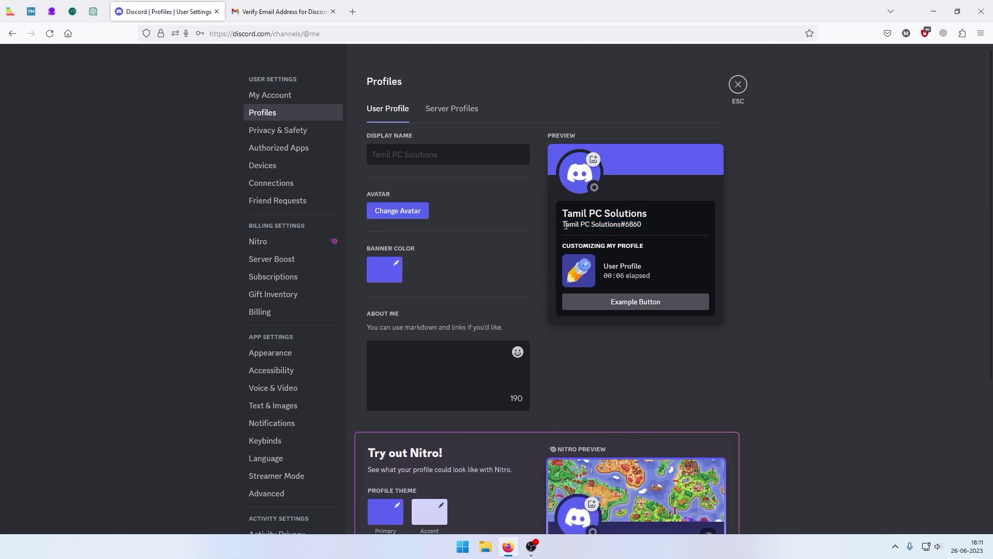
pyautogui.moveTo(566, 225); pyautogui.dragTo(622, 225)
pyautogui.click(610, 228)
# View the avatar image options and the banner color picker for the user profile, and close both.
pyautogui.click(411, 214)
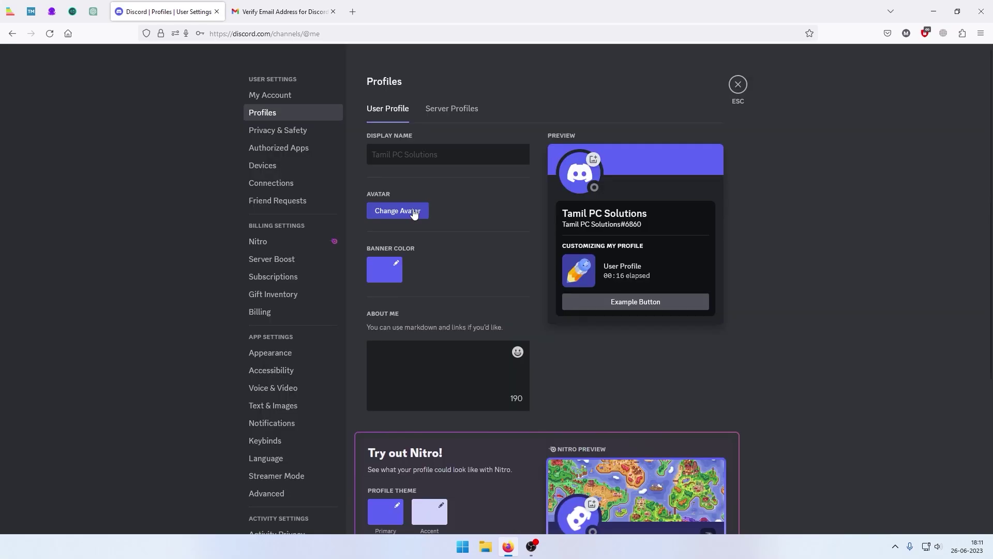
pyautogui.click(414, 214)
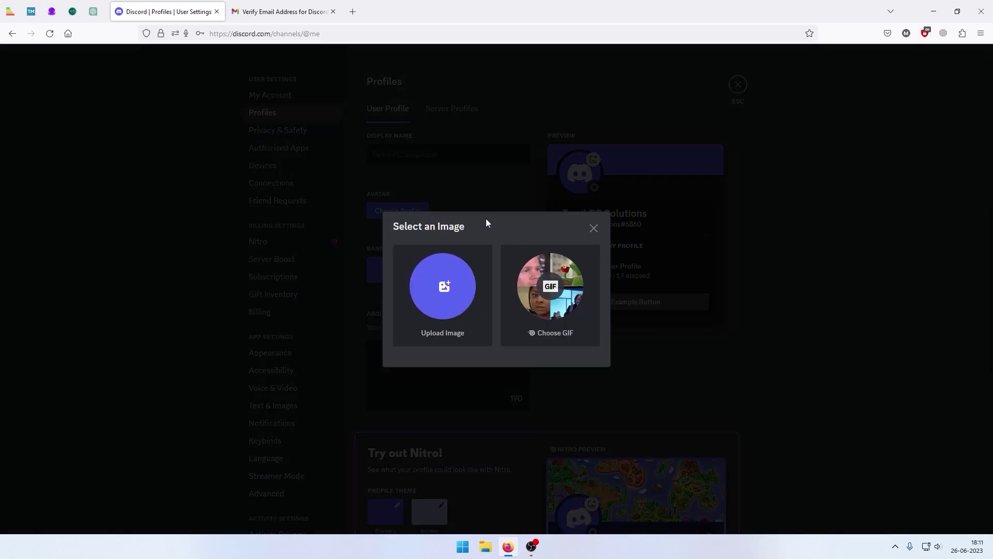
pyautogui.click(593, 229)
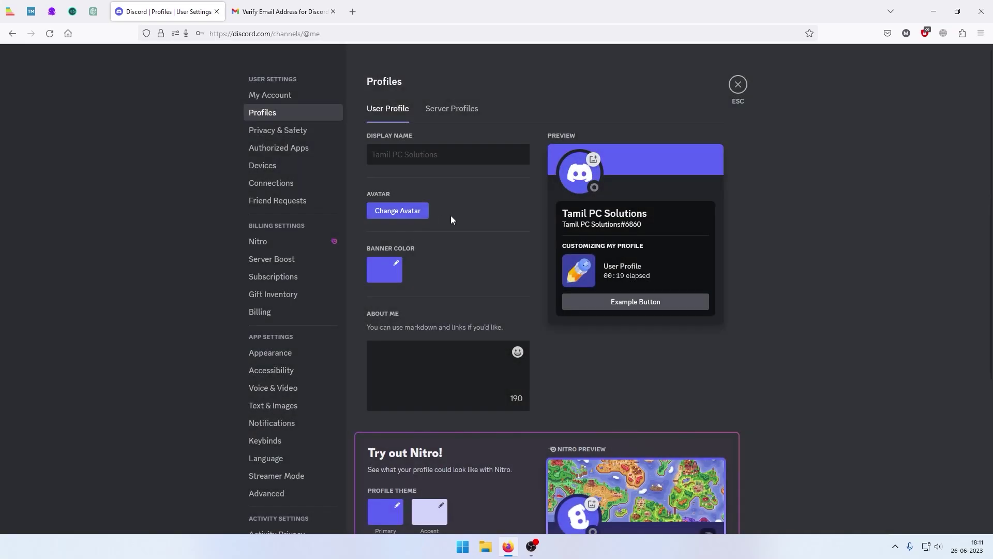
pyautogui.scroll(-1, 401, 268)
pyautogui.click(394, 203)
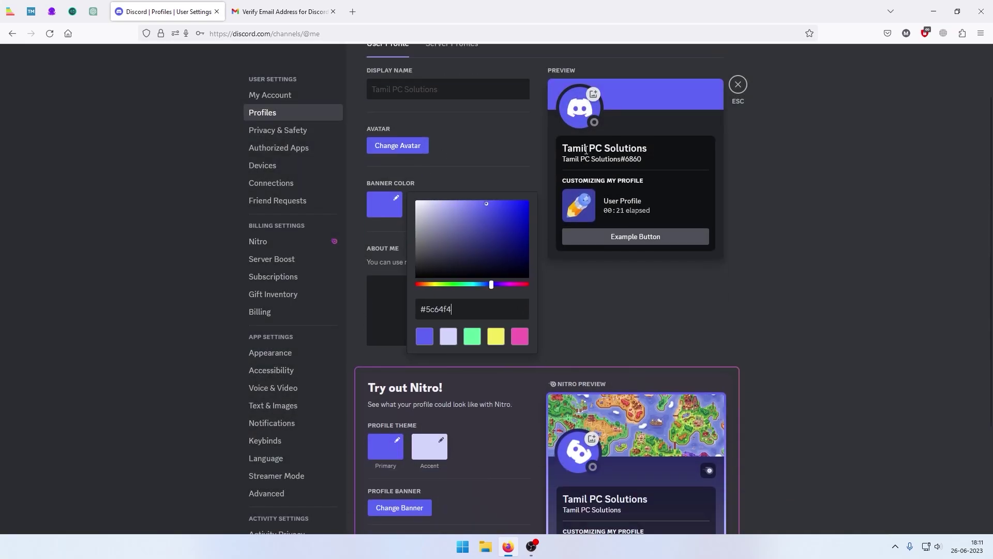
pyautogui.click(404, 313)
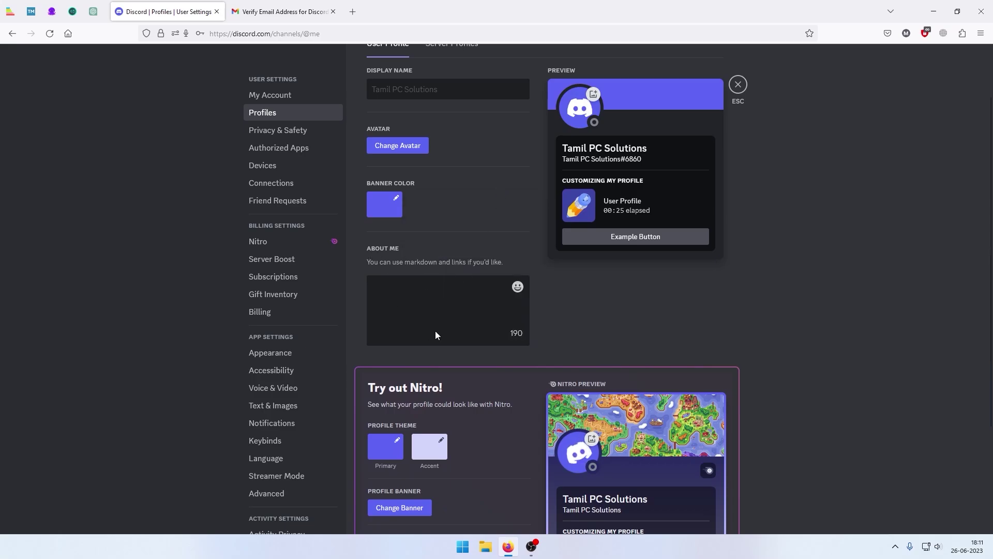
# Review the About Me field and the Nitro profile theme, banner and avatar options in the user profile settings.
pyautogui.scroll(-3, 486, 310)
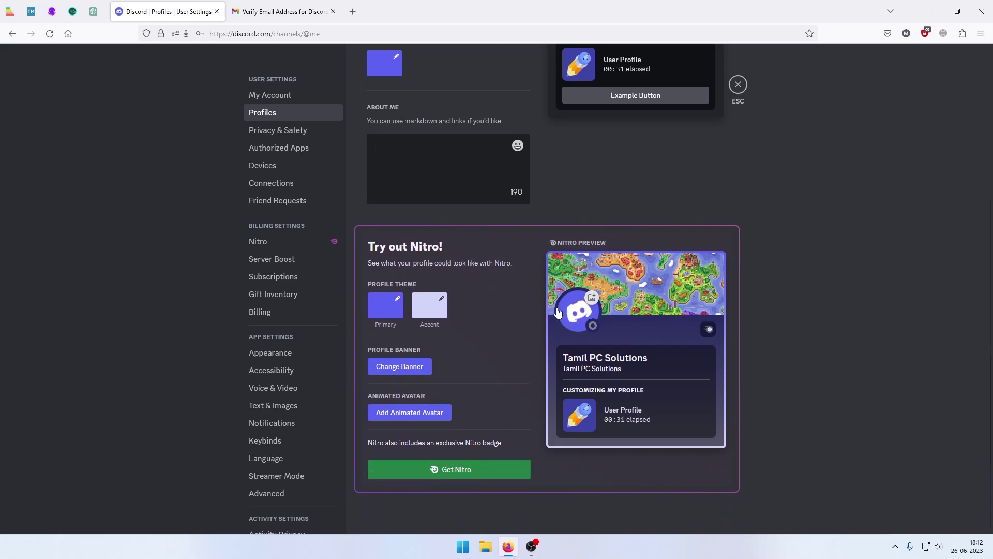
pyautogui.scroll(4, 598, 335)
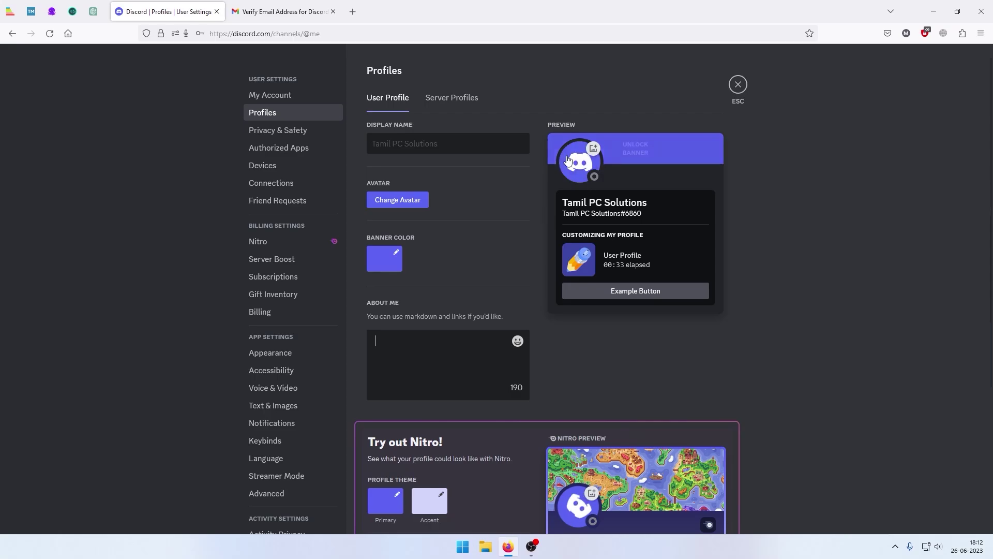
pyautogui.scroll(-4, 647, 315)
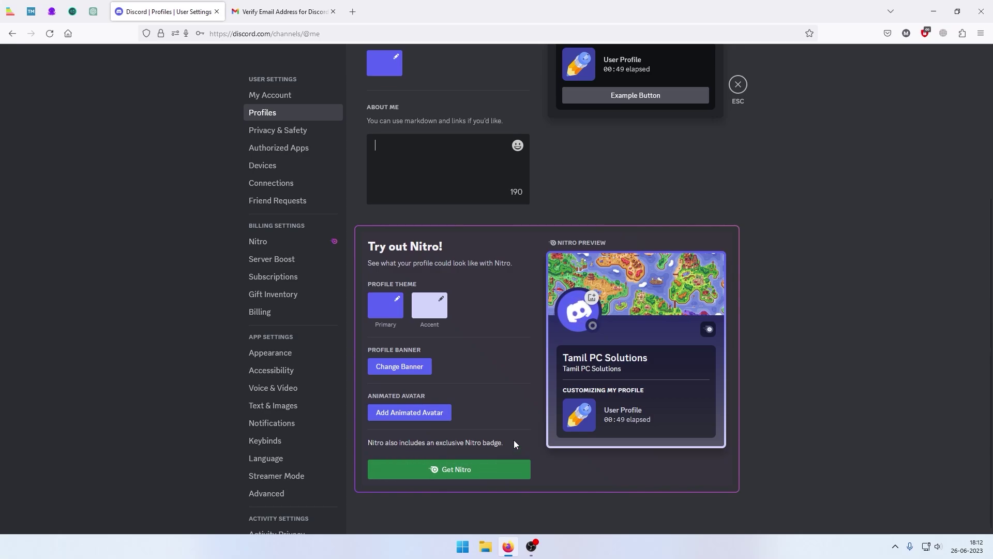
# Look through the Devices, Nitro, Server Boost and Subscriptions settings, including the Nitro plans and the boost level perks.
pyautogui.click(257, 241)
pyautogui.click(262, 165)
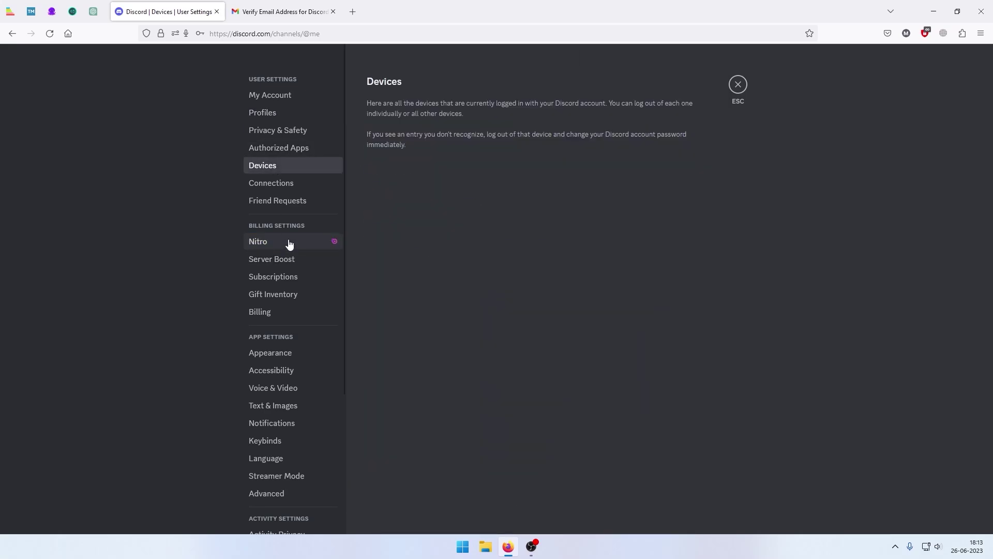
pyautogui.click(289, 242)
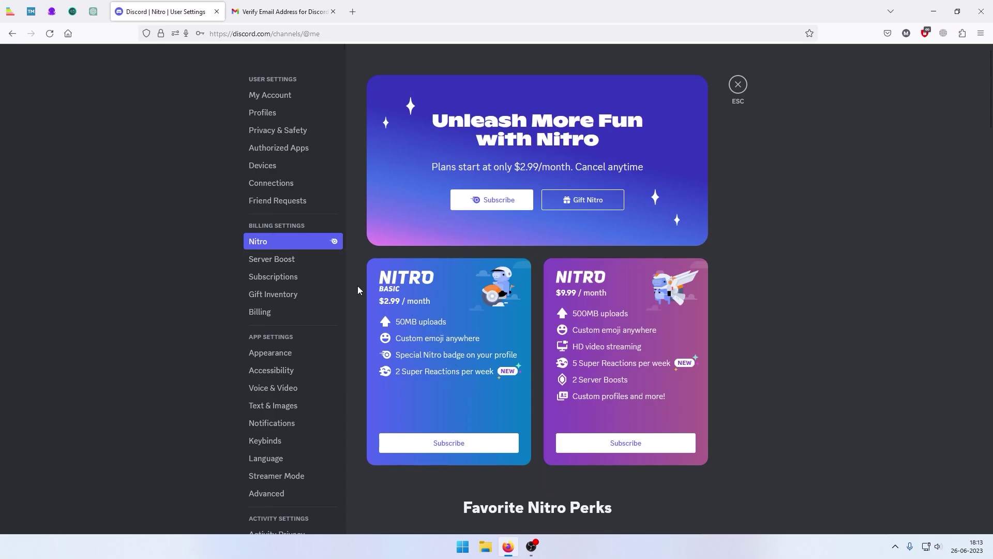
pyautogui.click(274, 259)
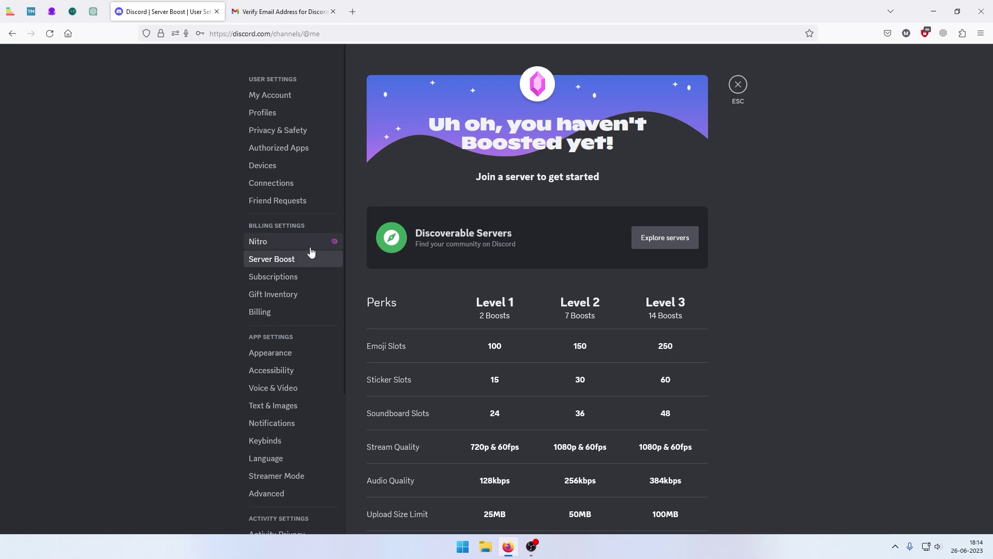
pyautogui.scroll(-3, 512, 335)
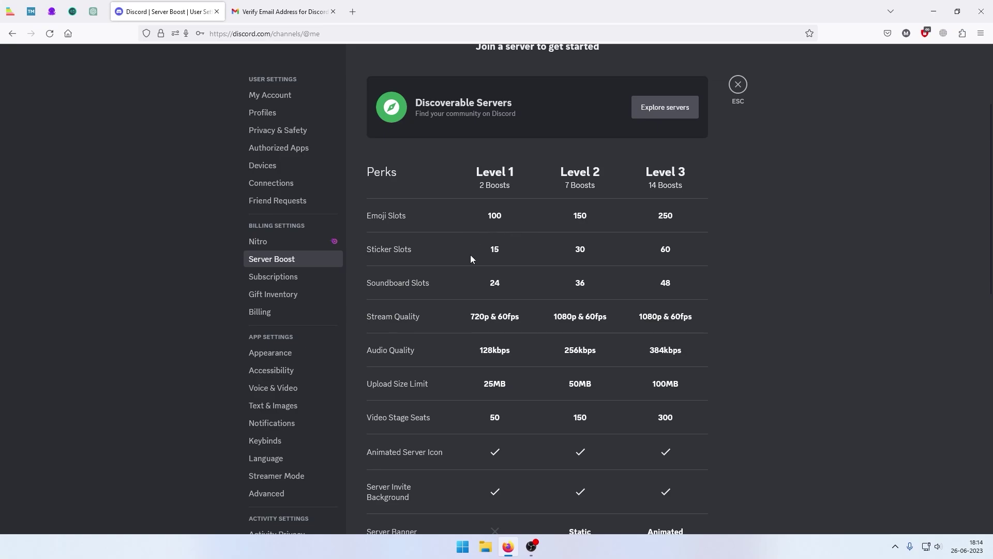
pyautogui.click(301, 280)
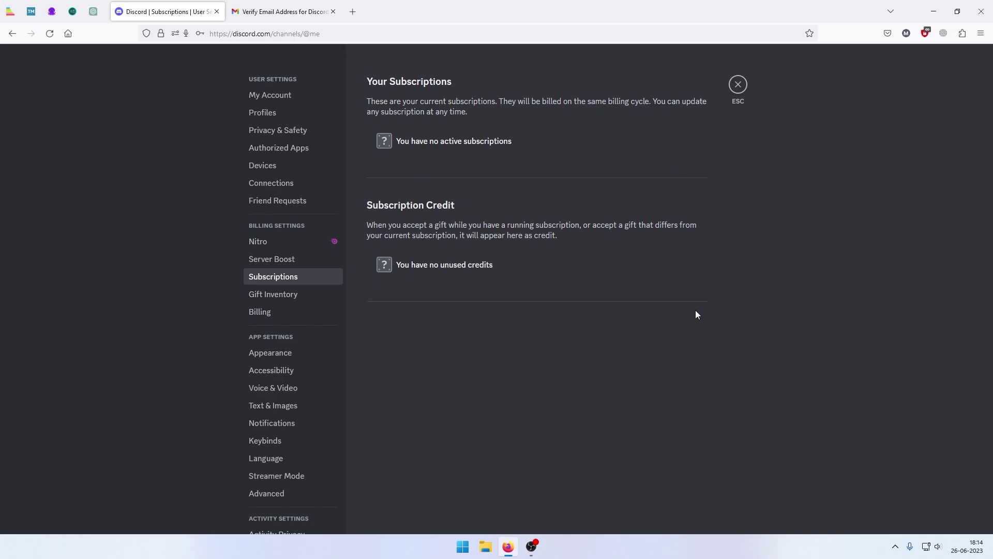
# View the Accessibility settings and examine the available input and output devices in the Voice & Video settings.
pyautogui.scroll(-3, 289, 310)
pyautogui.click(271, 188)
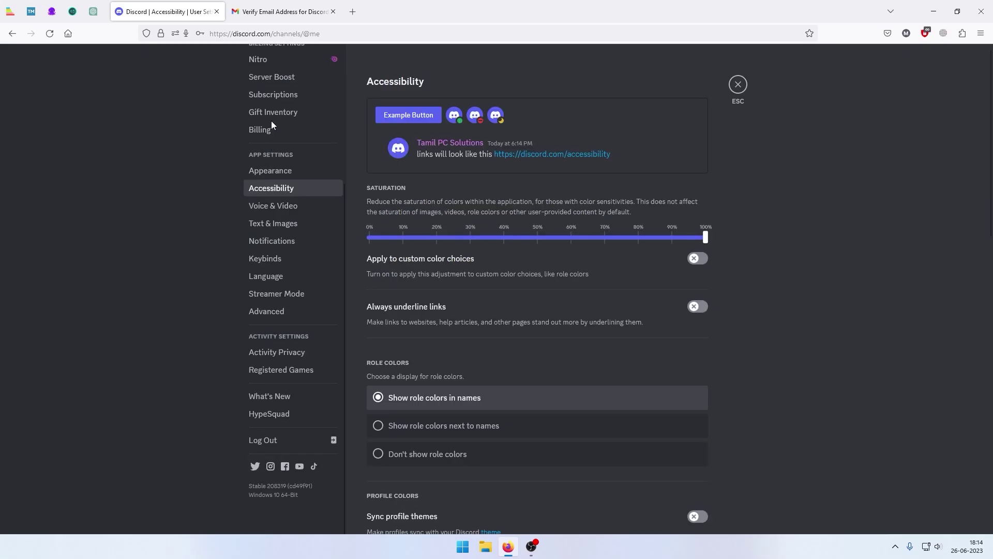
pyautogui.click(267, 207)
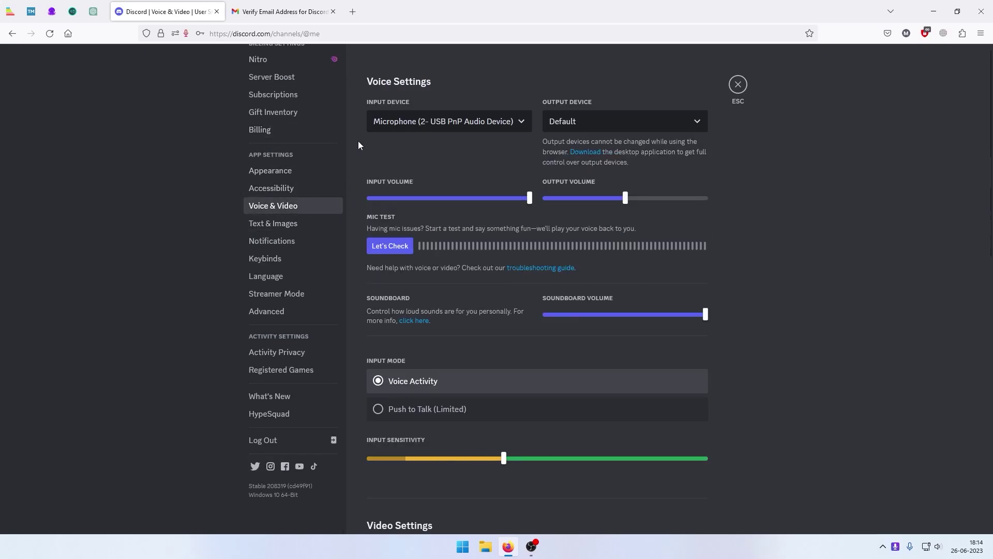
pyautogui.click(457, 126)
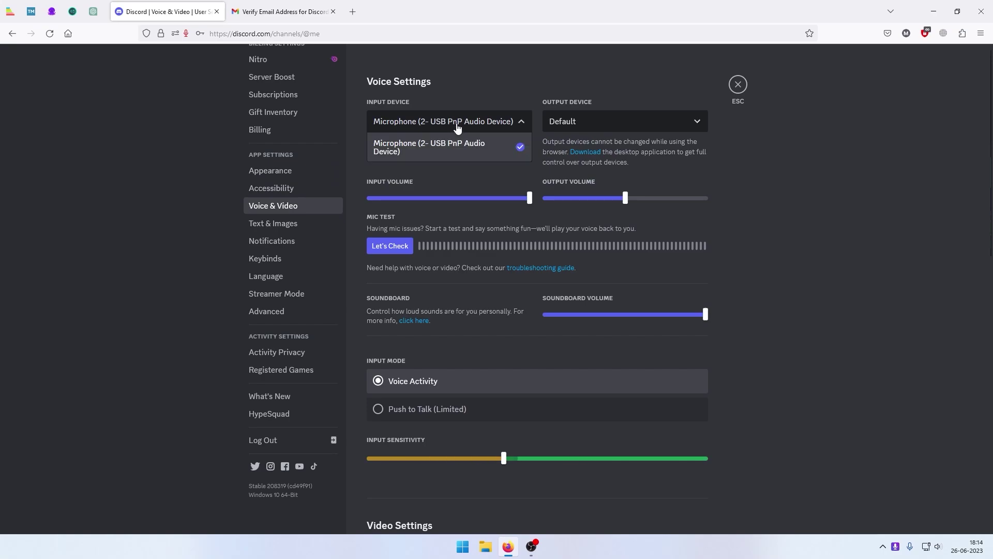
pyautogui.click(453, 126)
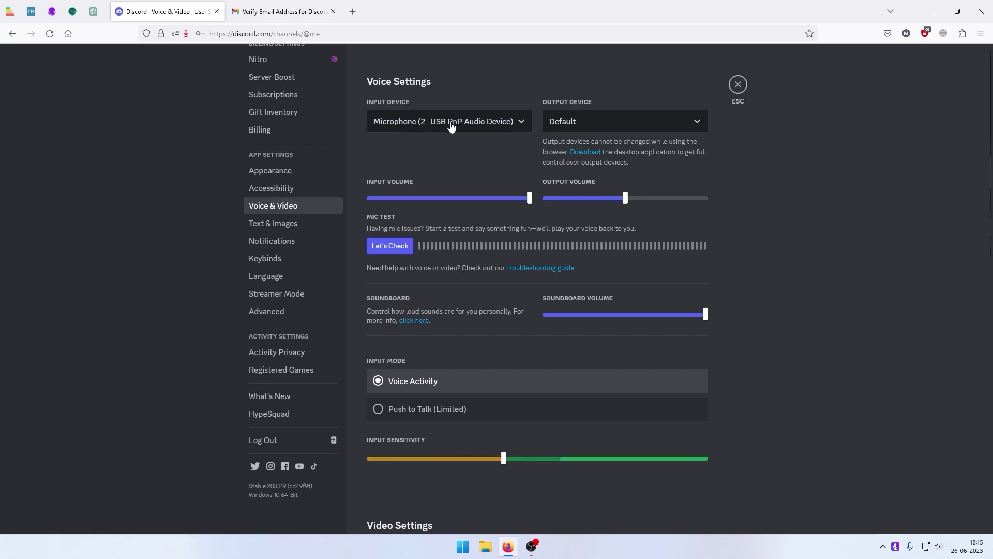
pyautogui.click(451, 126)
pyautogui.click(640, 127)
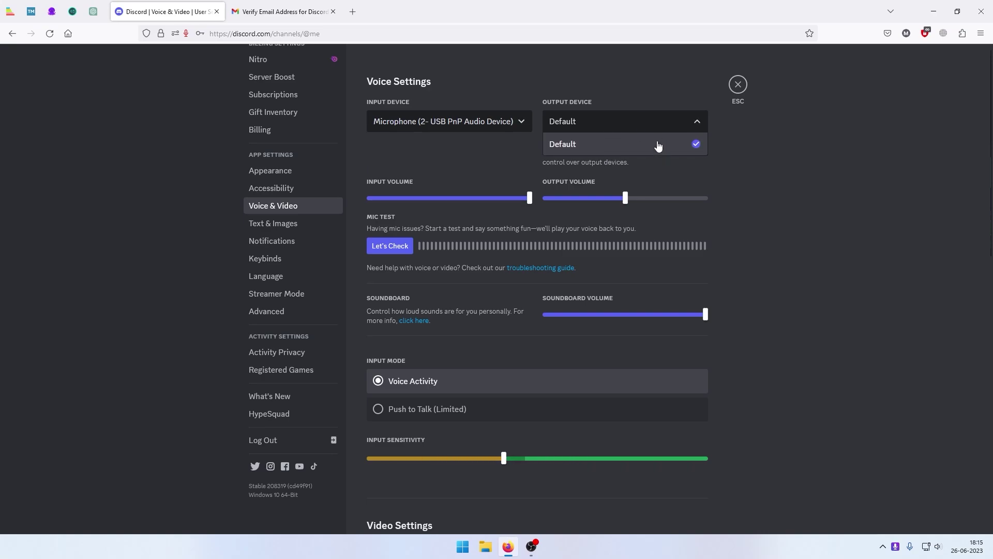
pyautogui.click(801, 184)
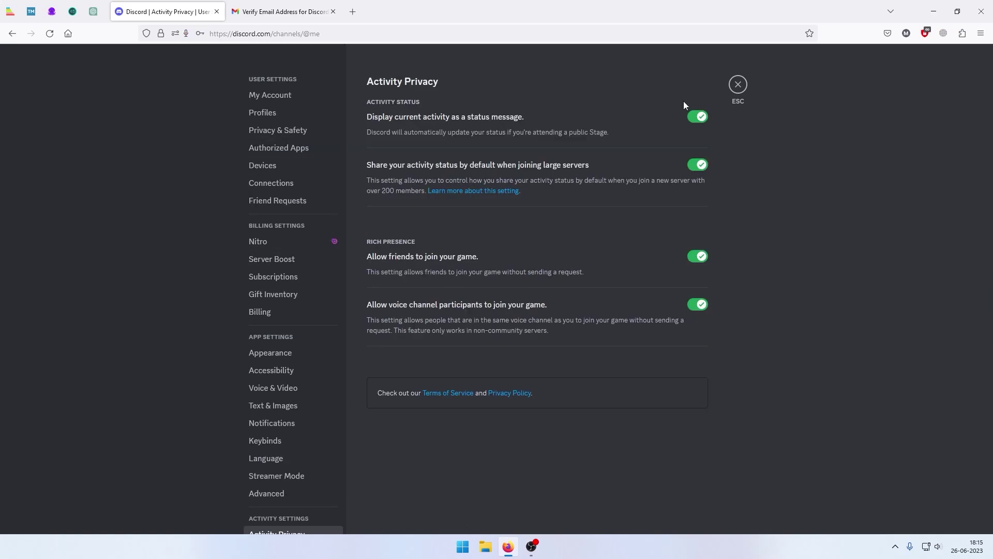
# Look over the Activity Privacy and My Account settings, and close the user settings.
pyautogui.scroll(-4, 275, 230)
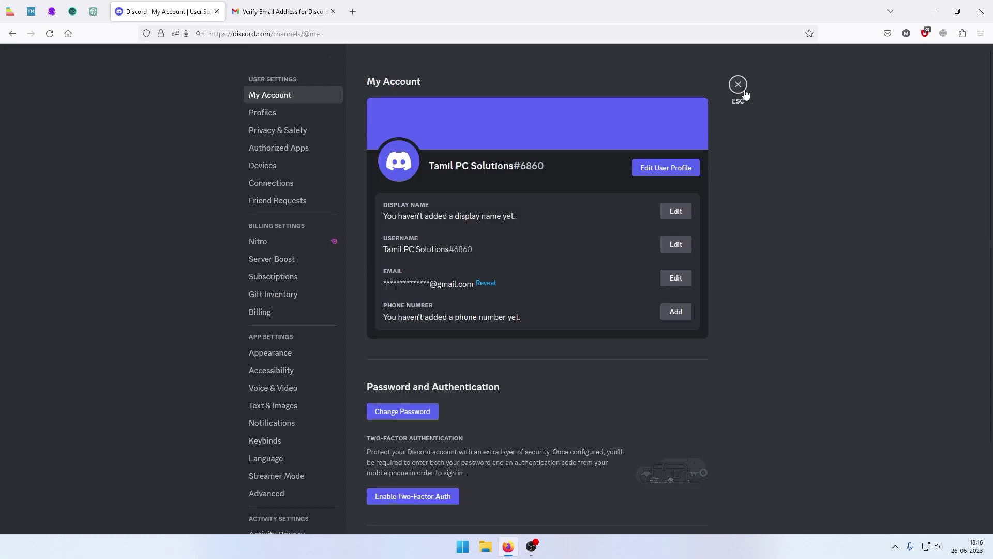
pyautogui.click(739, 86)
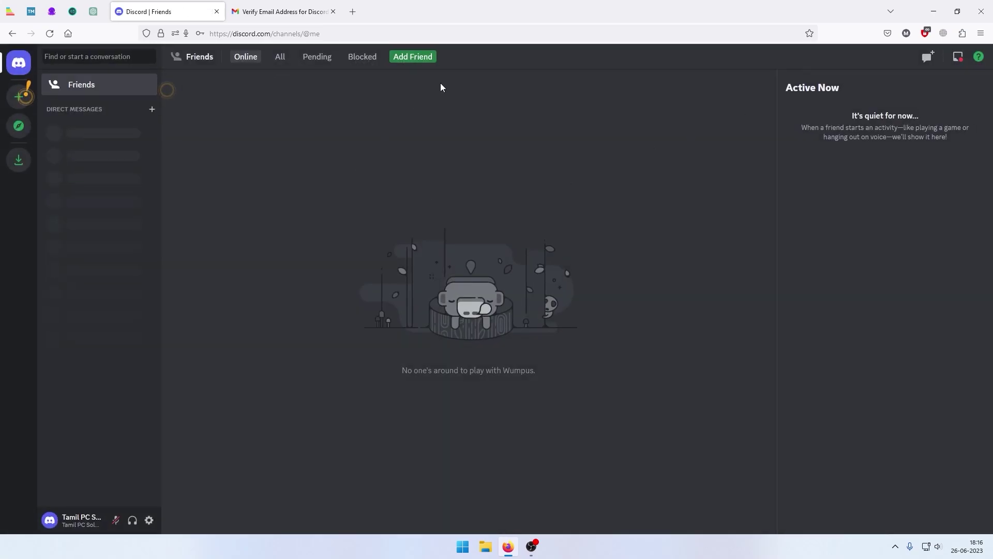
# Open the Add Friend form and try out its username field with the letter "t", clearing it again.
pyautogui.click(406, 62)
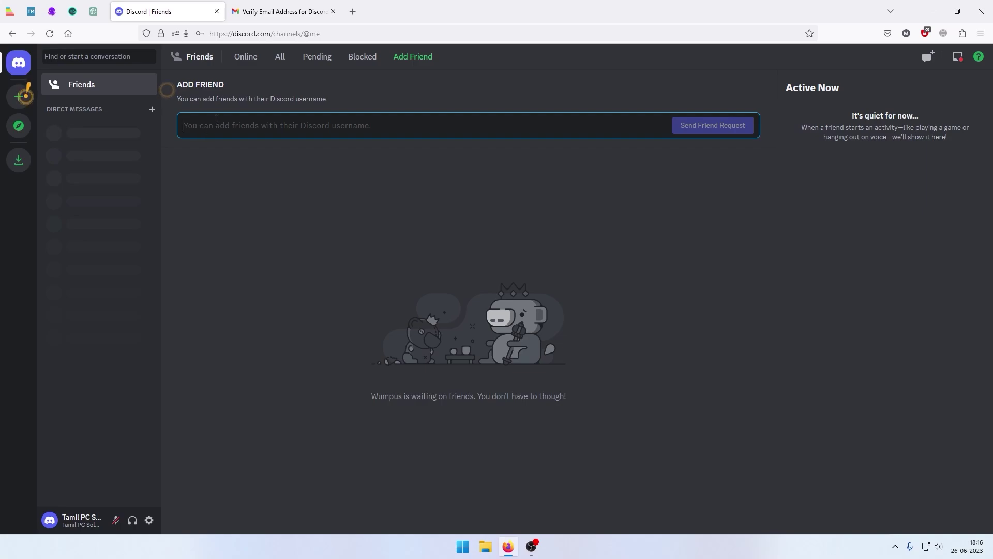
pyautogui.write('t')
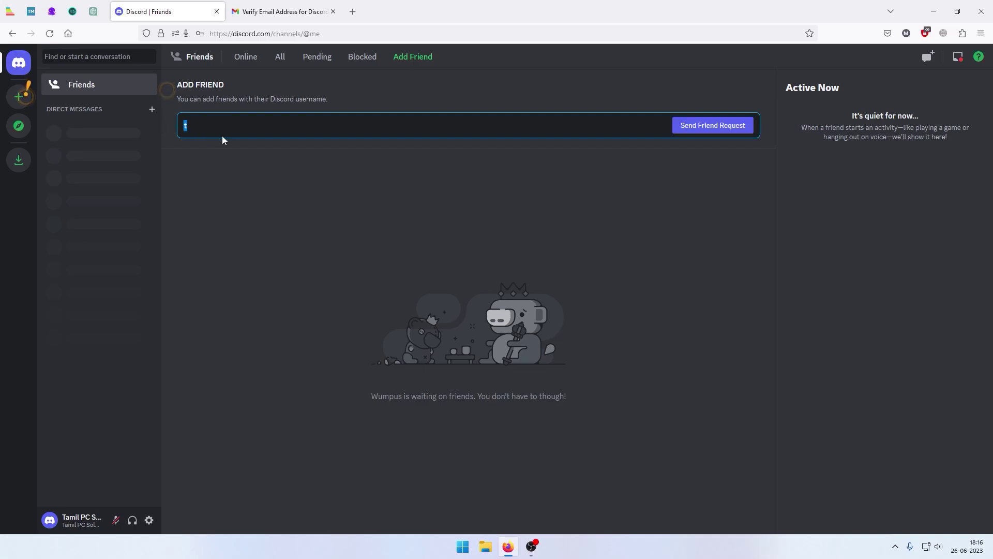
pyautogui.press('BackSpace')
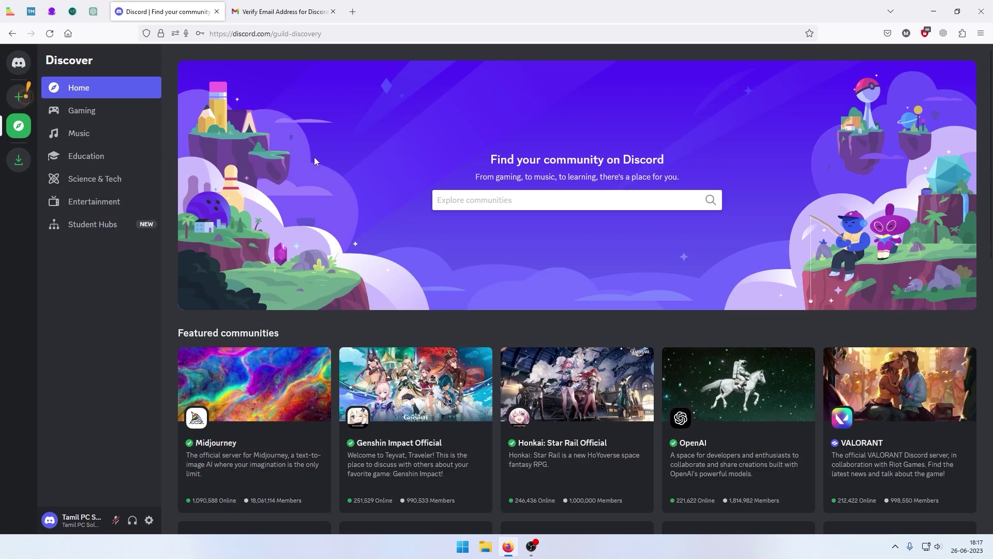
# View the community discovery page and the Discord app download options, close the options, and return to the Friends page.
pyautogui.click(21, 164)
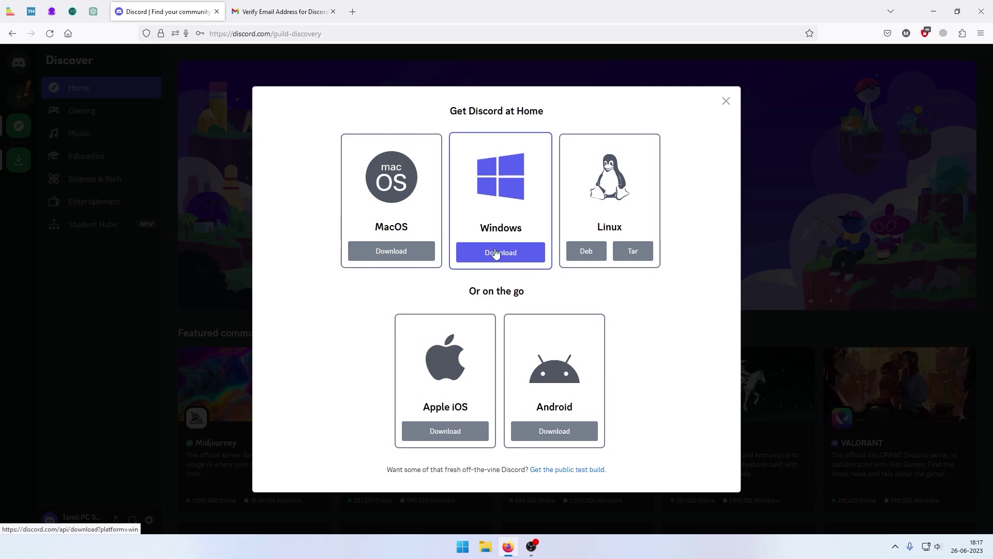
pyautogui.click(727, 101)
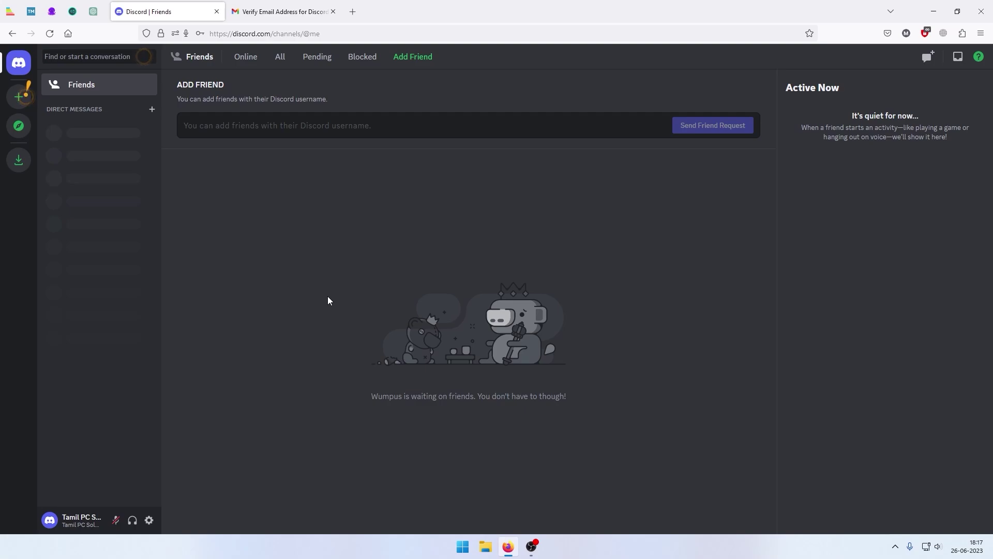